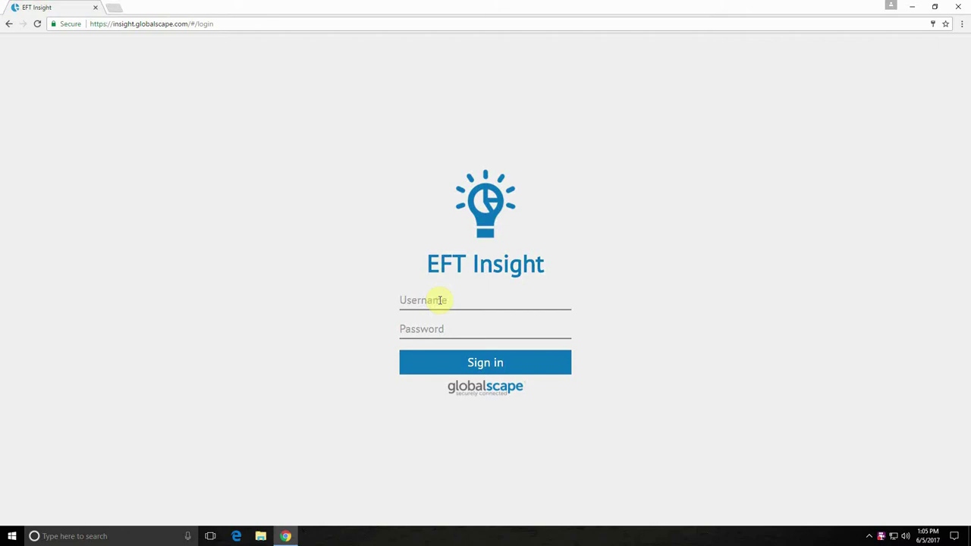
Sign in to EFT Insight with the user's username and password
key("Return")
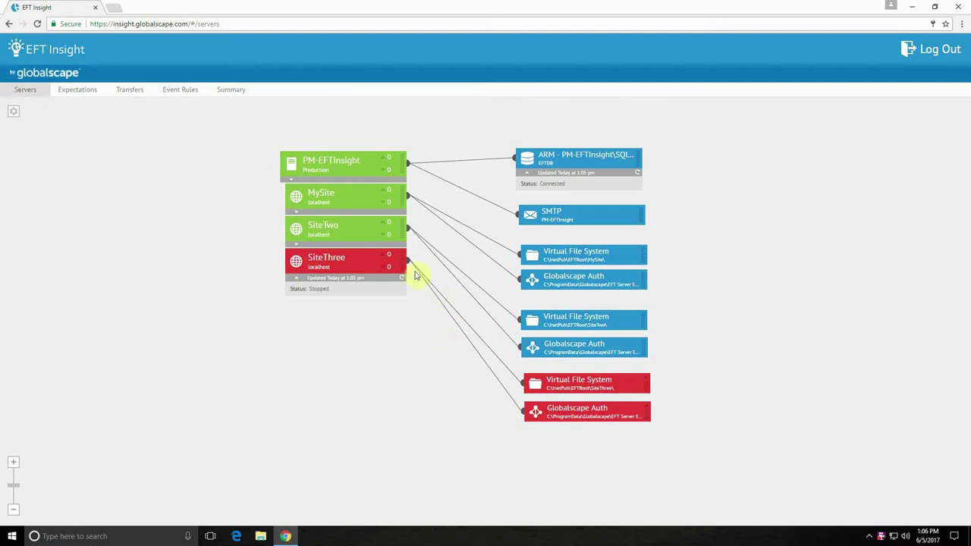
Expand the MySite card to show its running status, 10-day uptime, users and 24-hour activity
left_click(307, 214)
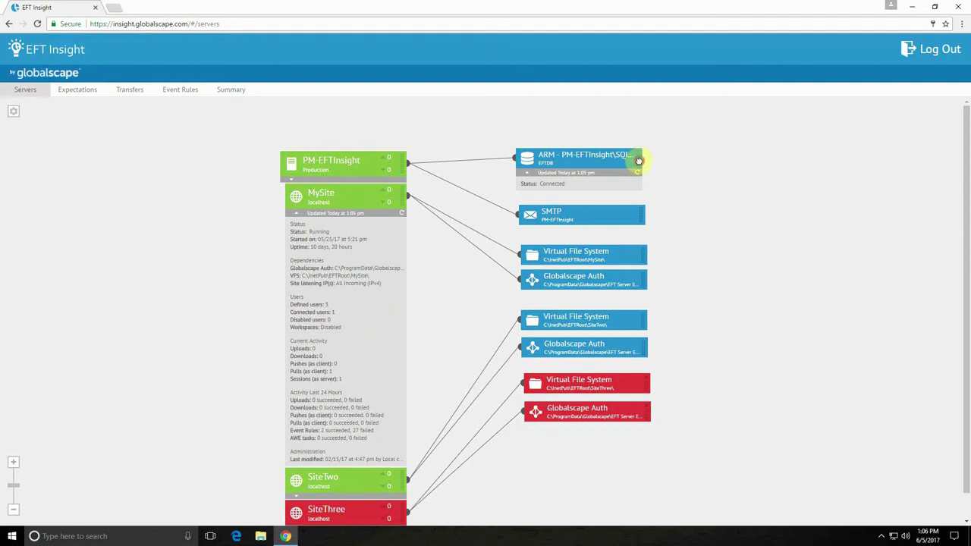
Drag the ARM, SMTP and Virtual File System nodes right and shift the server and sites left
left_click_drag(639, 156, 750, 145)
left_click_drag(637, 216, 752, 209)
left_click_drag(642, 254, 763, 245)
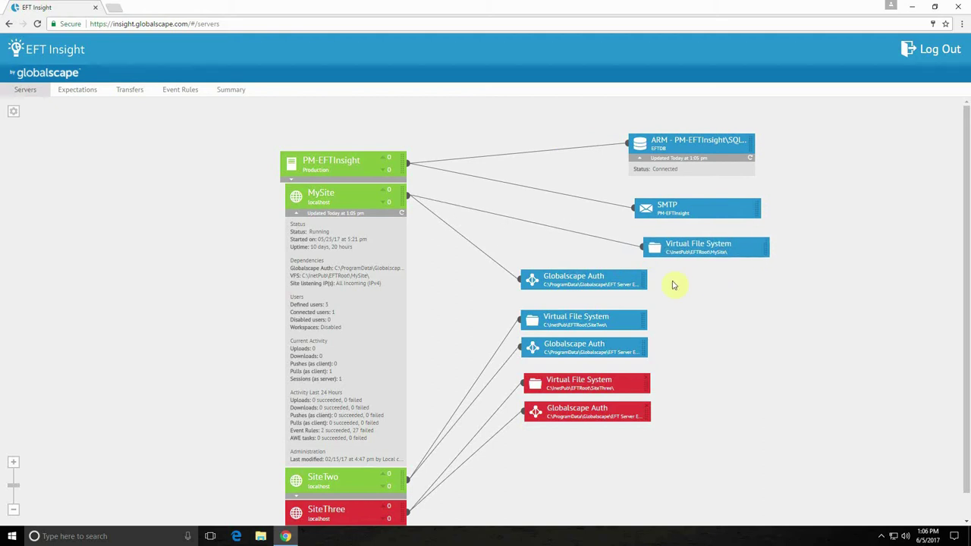
left_click_drag(403, 160, 87, 158)
Hide the Authentication Manager and Virtual File System nodes in the diagram's display options
left_click(15, 112)
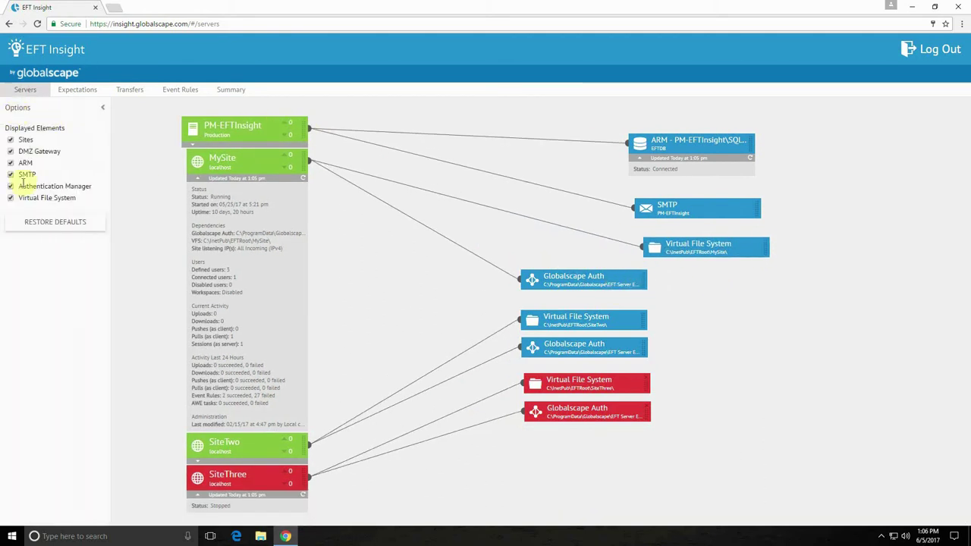
left_click(12, 186)
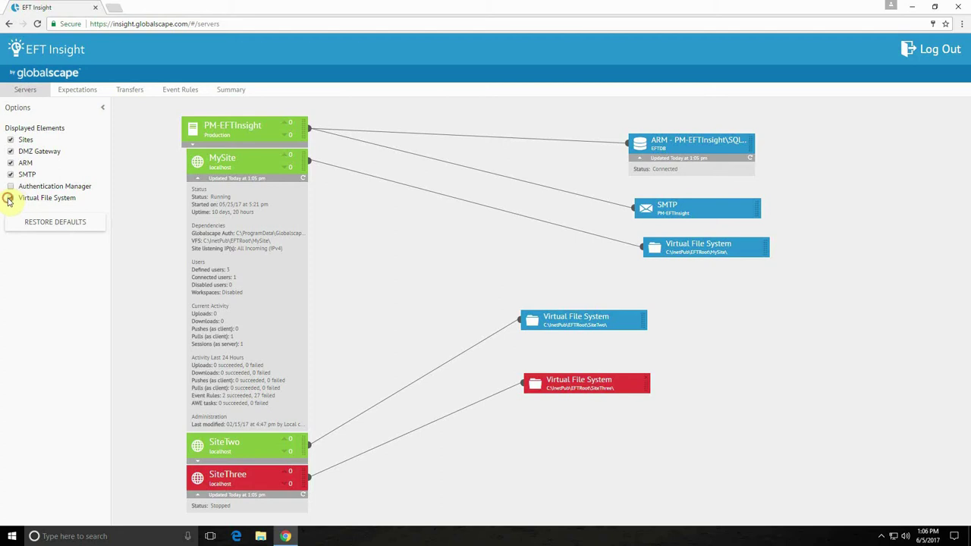
left_click(11, 198)
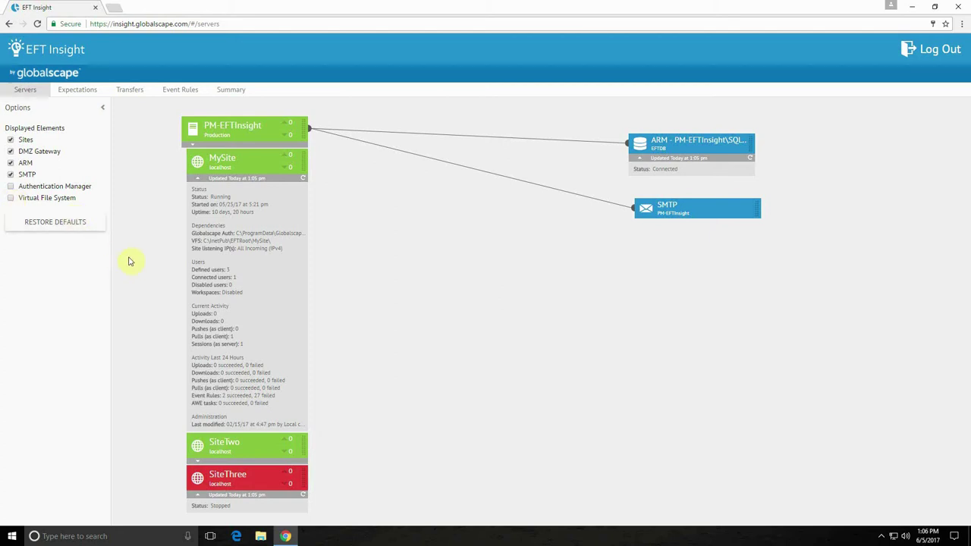
Go to the Expectations page and start a new Untitled expectation
left_click(86, 91)
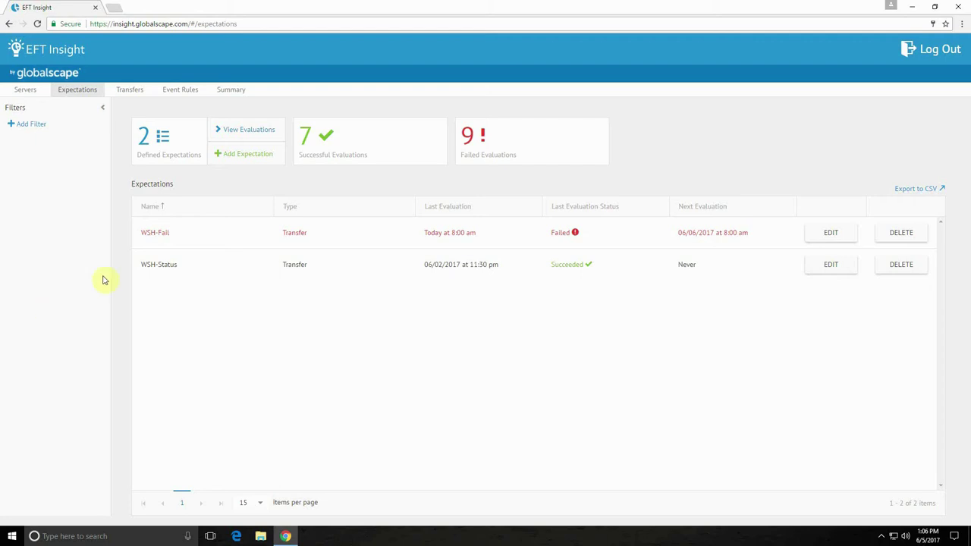
left_click(255, 162)
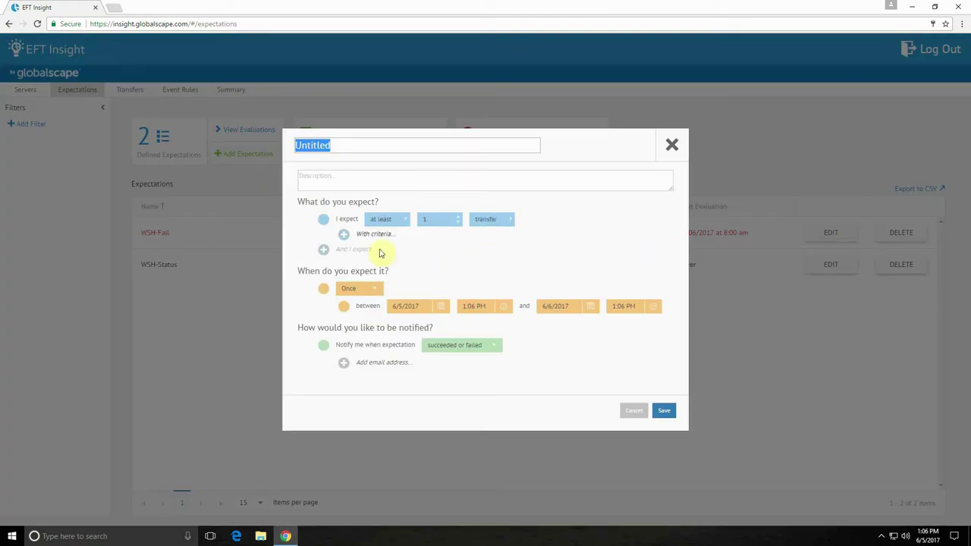
Add an expected event rule and sender name criteria for the expected transfer
left_click(355, 250)
left_click(507, 257)
left_click(497, 289)
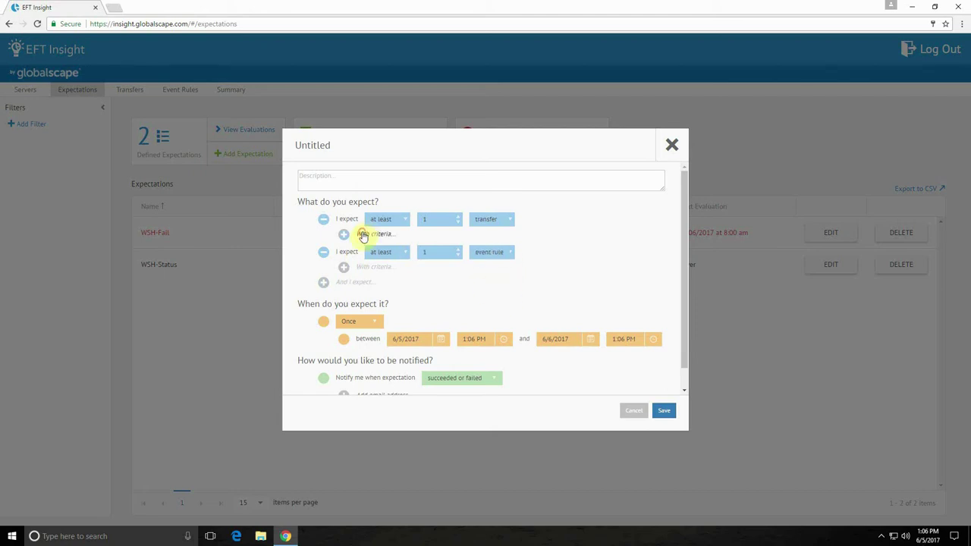
left_click(366, 234)
left_click(409, 239)
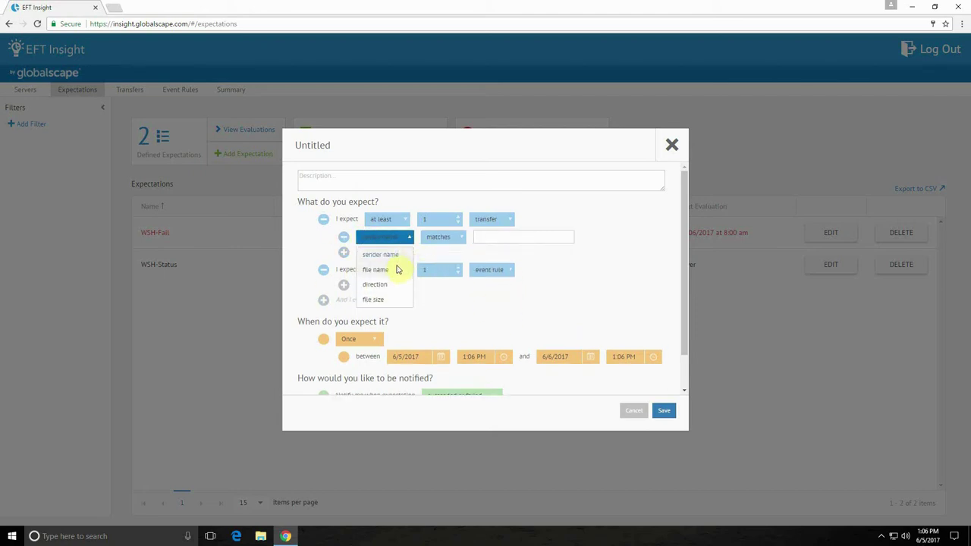
scroll(393, 298, "down", 1)
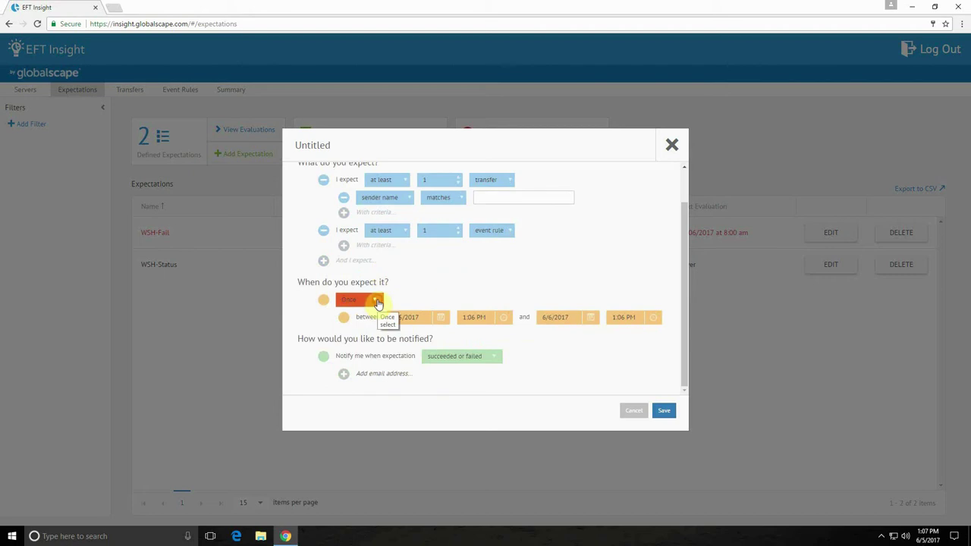
Schedule the expectation weekly, every 2 weeks, and bring up the notification condition choices
left_click(378, 303)
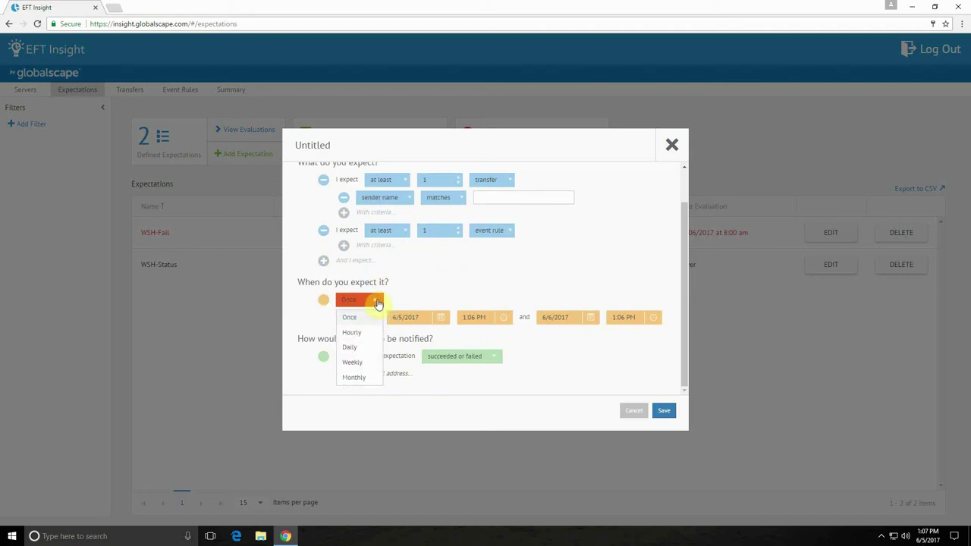
left_click(355, 362)
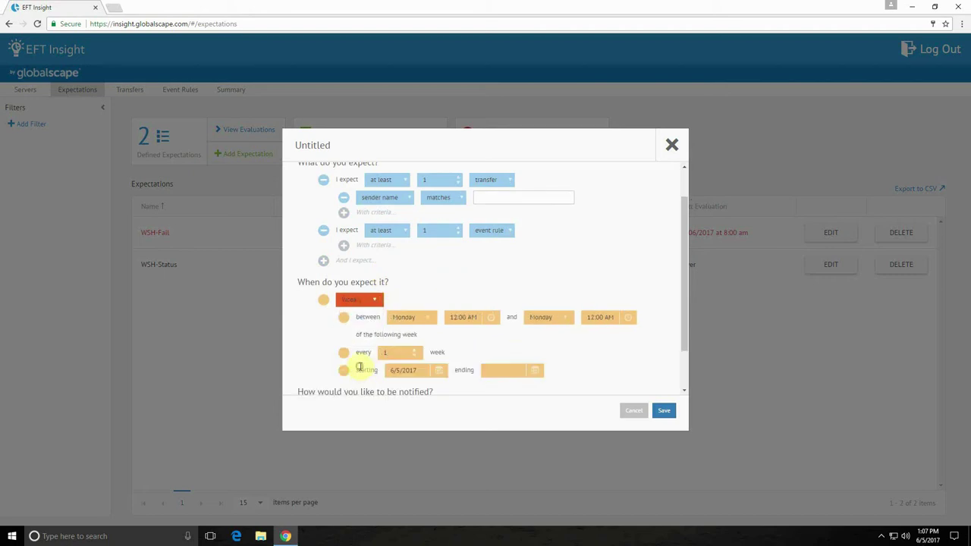
left_click(415, 349)
scroll(531, 347, "down", 1)
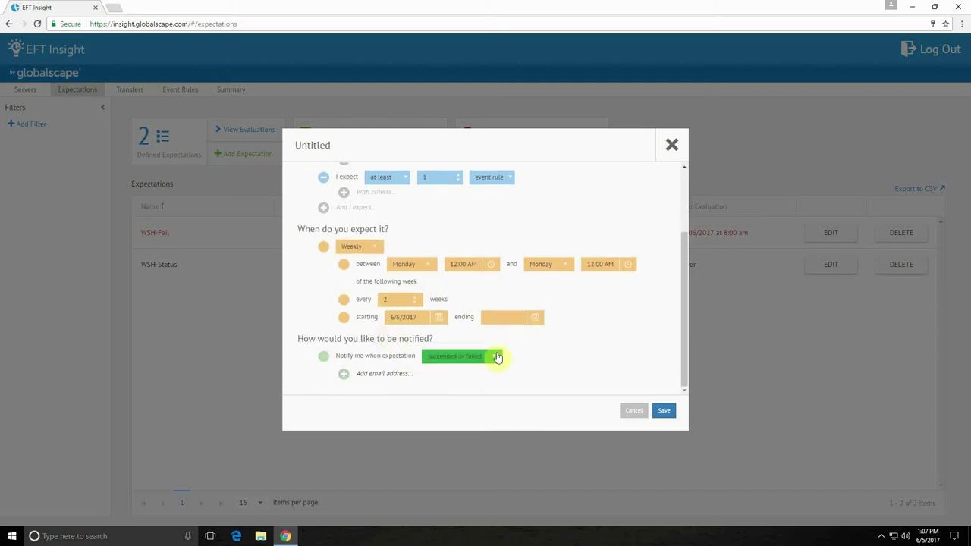
left_click(494, 360)
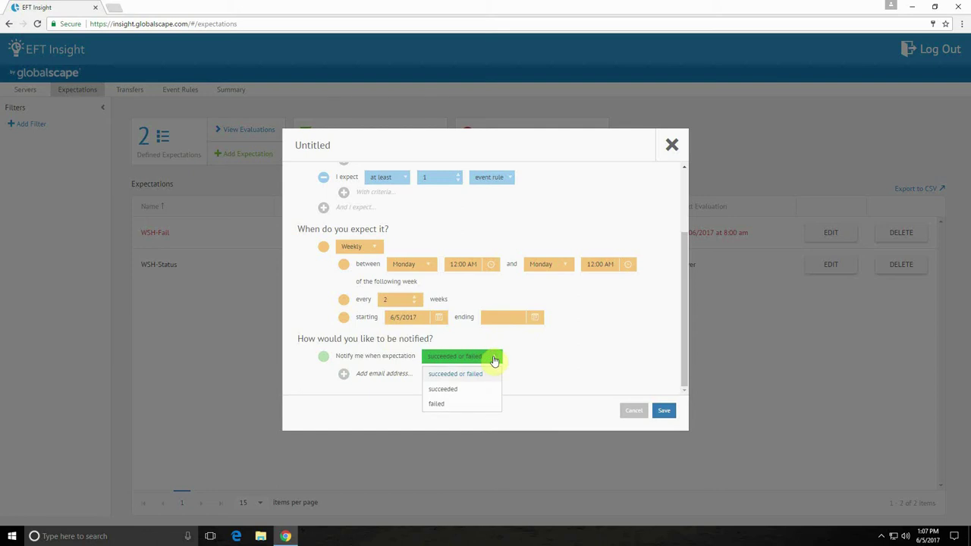
Keep notifying on succeeded or failed, discard the new expectation, and open WSH-Status's evaluations
left_click(539, 355)
left_click(632, 419)
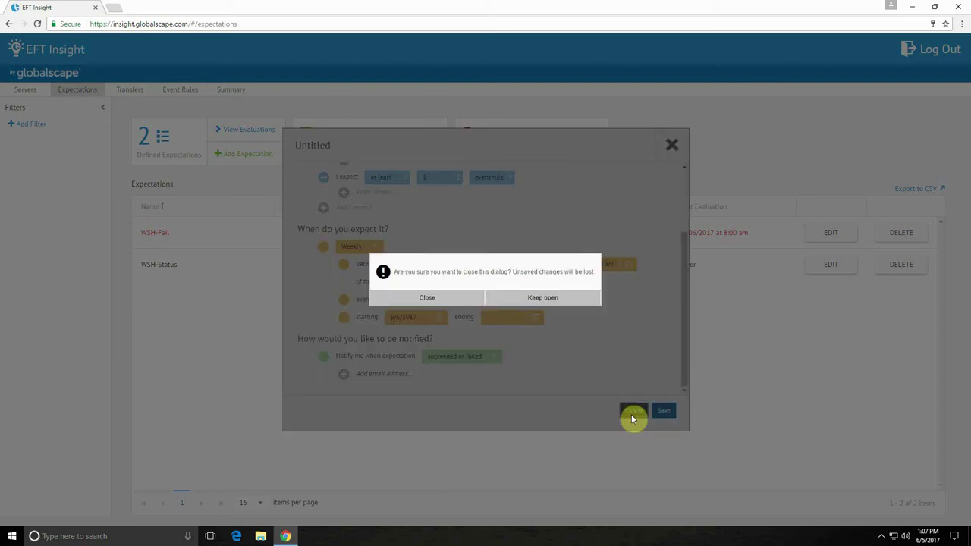
left_click(471, 298)
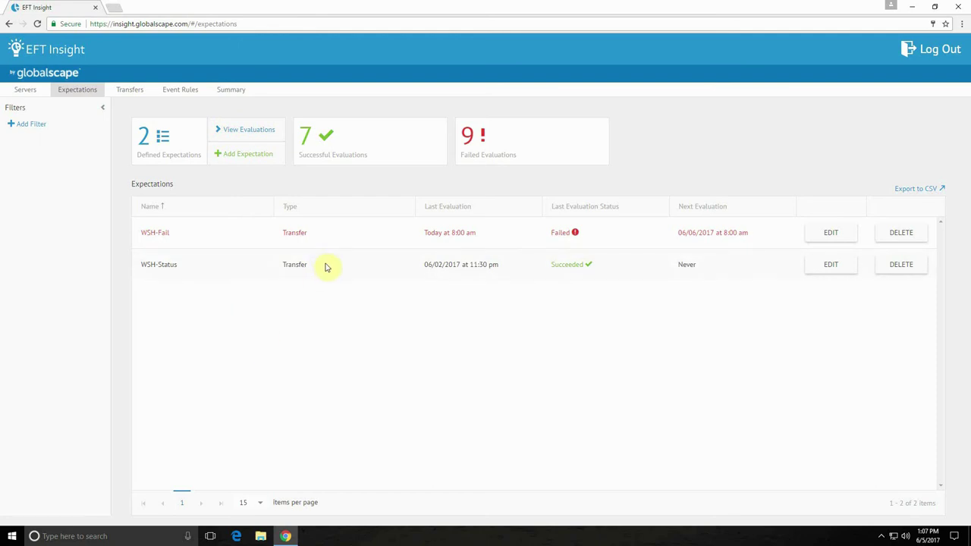
left_click(326, 266)
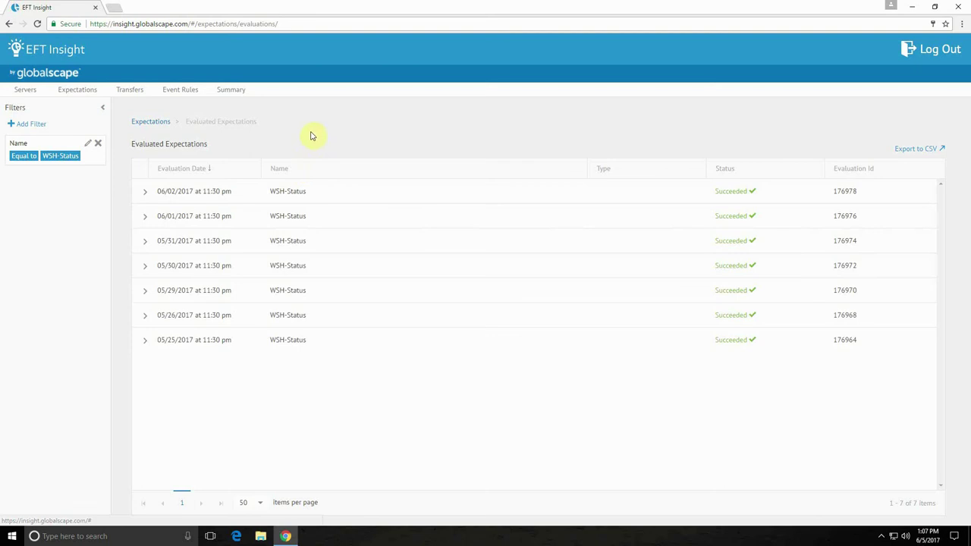
Expand the latest WSH-Status evaluation's criteria, then go to the Transfers page
left_click(144, 194)
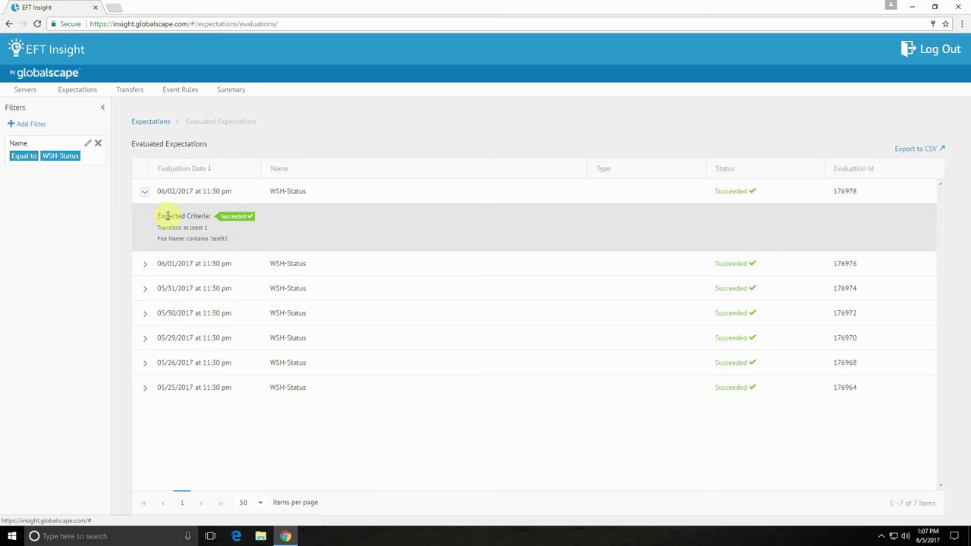
left_click(127, 93)
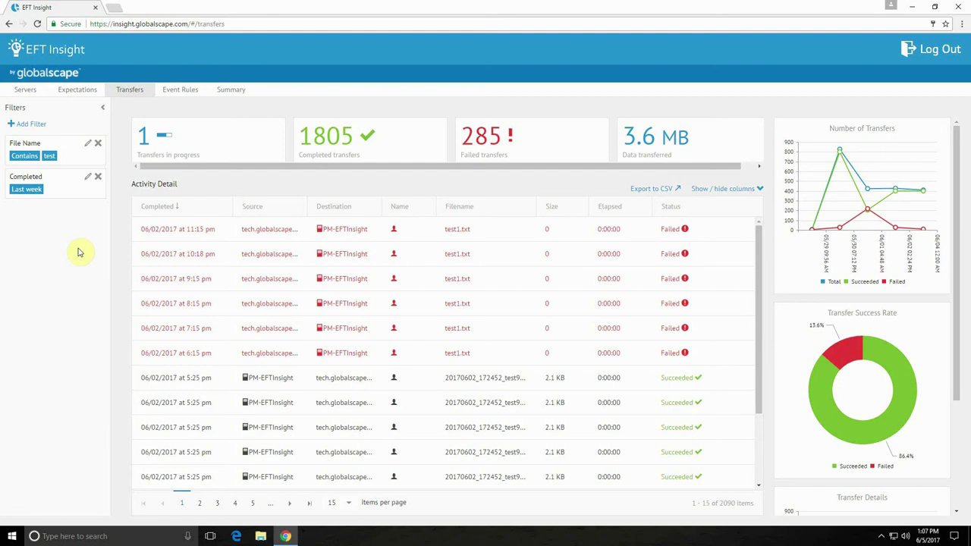
left_click(30, 126)
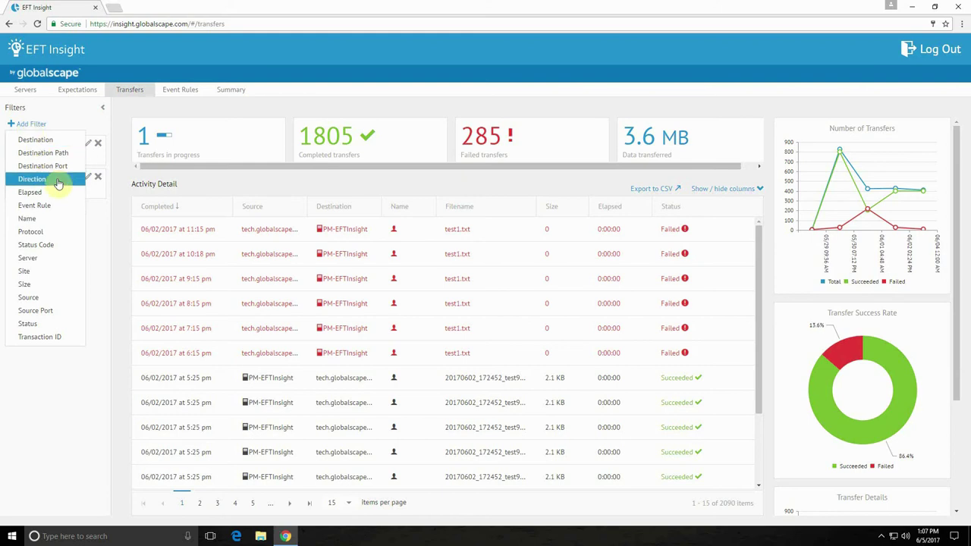
left_click(94, 238)
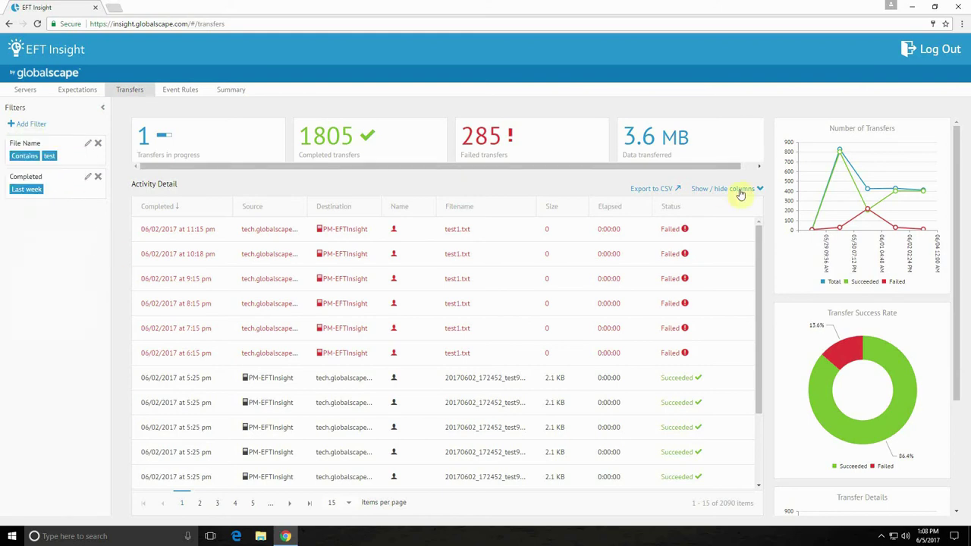
left_click(658, 194)
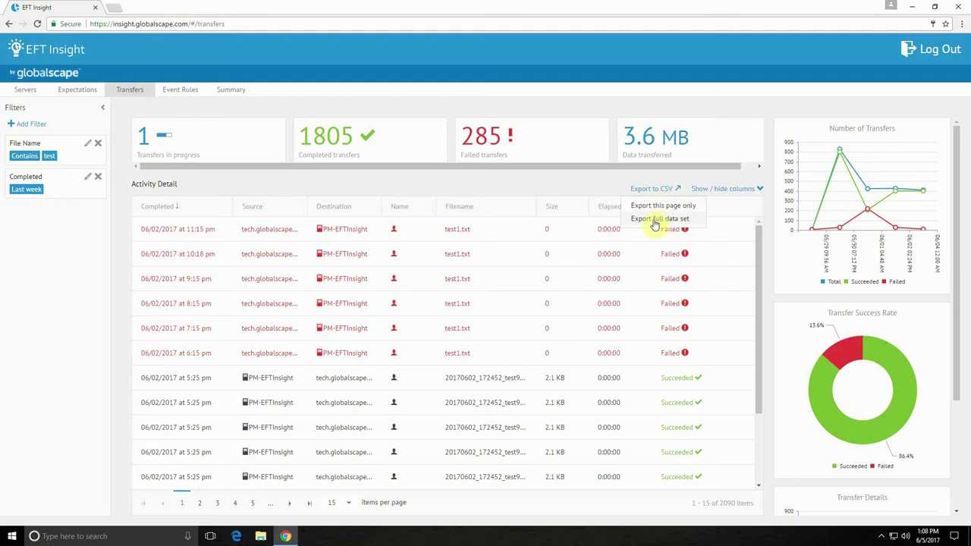
left_click(742, 189)
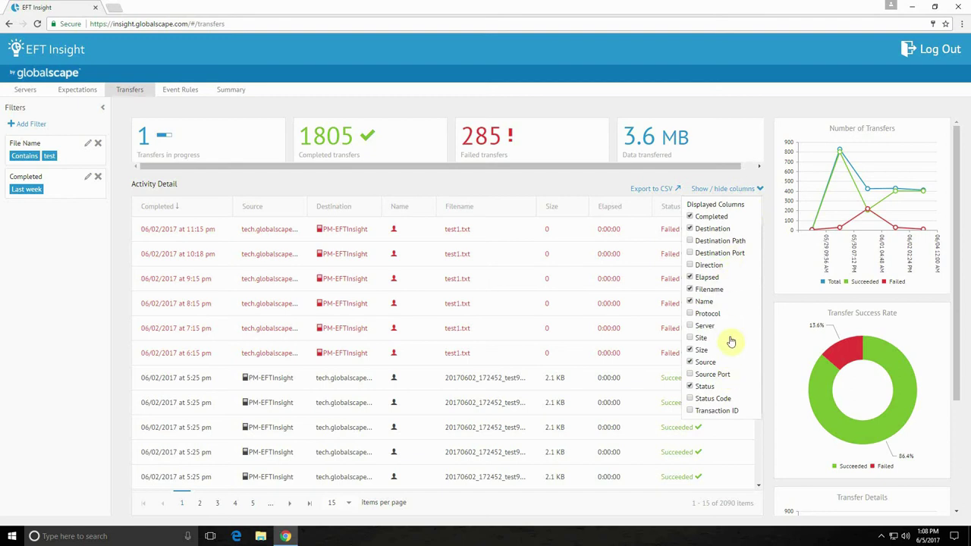
left_click(57, 282)
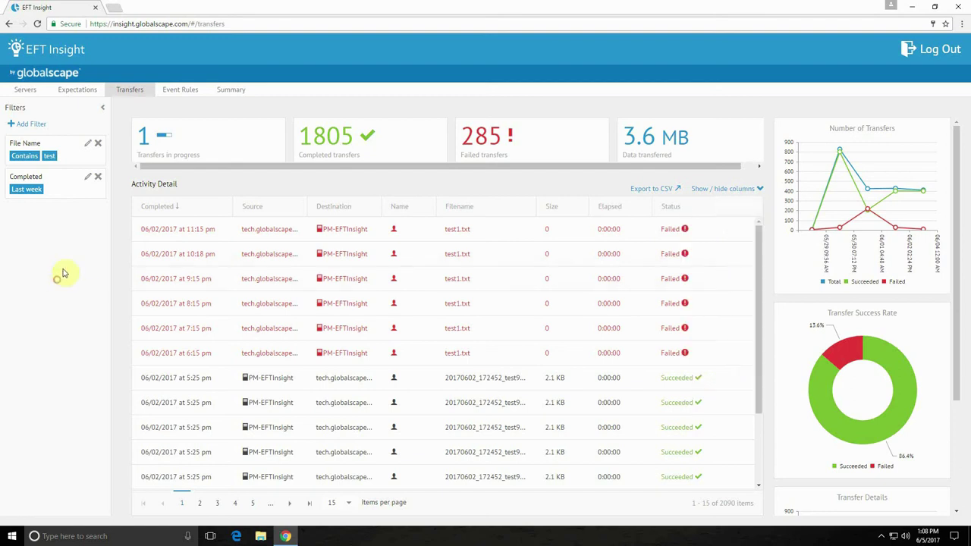
In Event Rules, show the steps of the failed 1:15 pm InsightPull1-Multi run
left_click(189, 95)
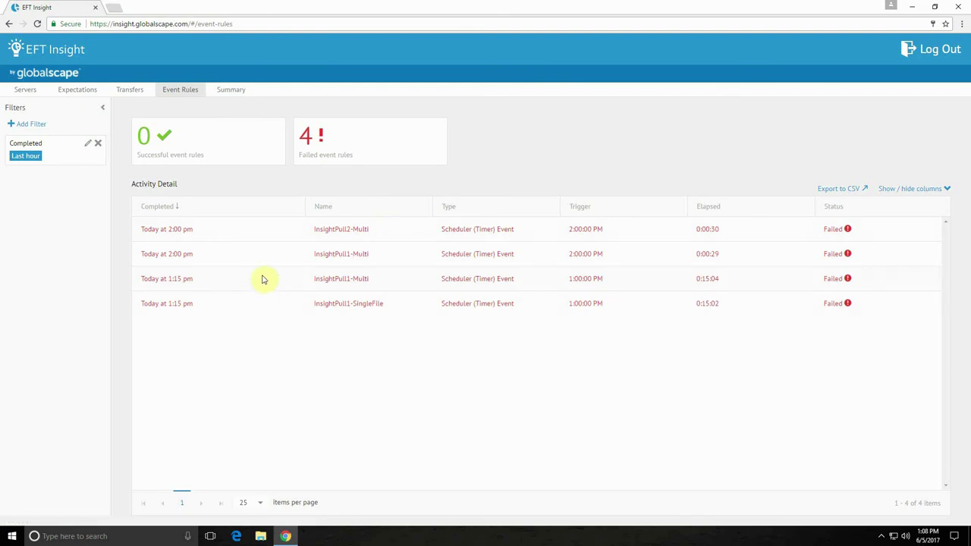
left_click(263, 280)
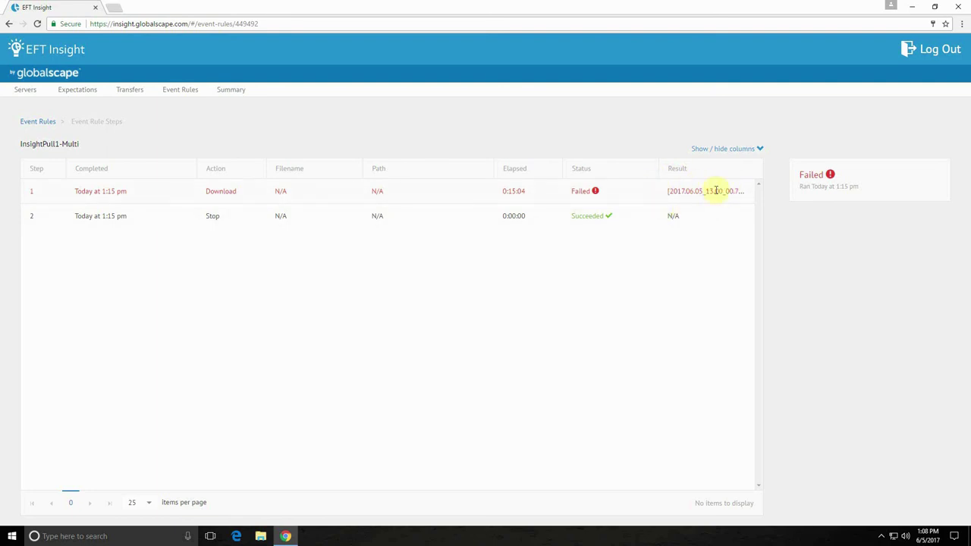
Open the Summary dashboard for last month and inspect the 56.25% PCI Compliance chart
left_click(239, 94)
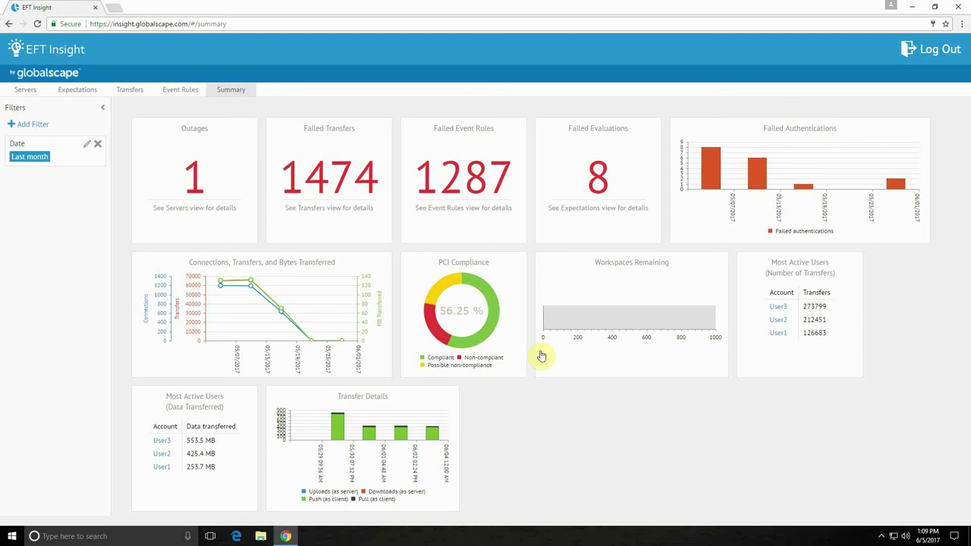
mouse_move(522, 337)
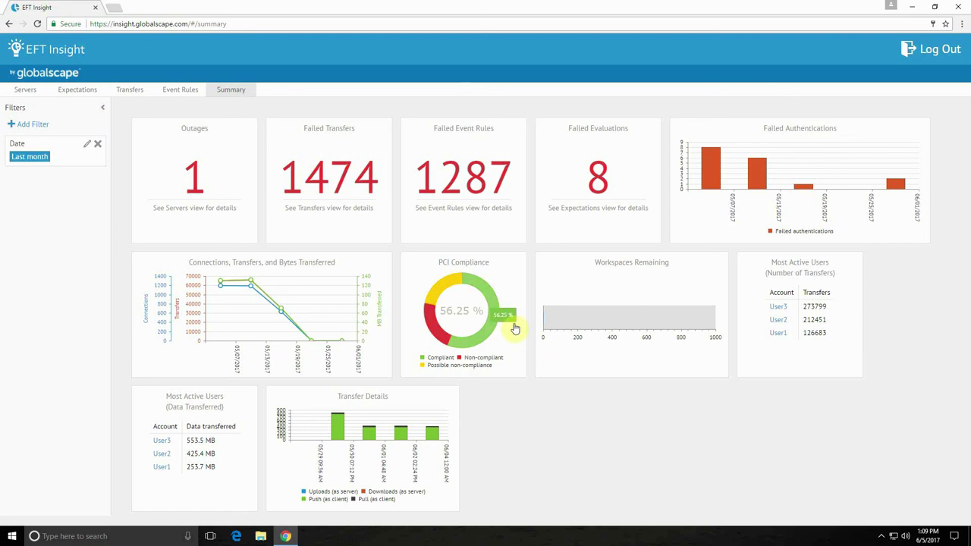